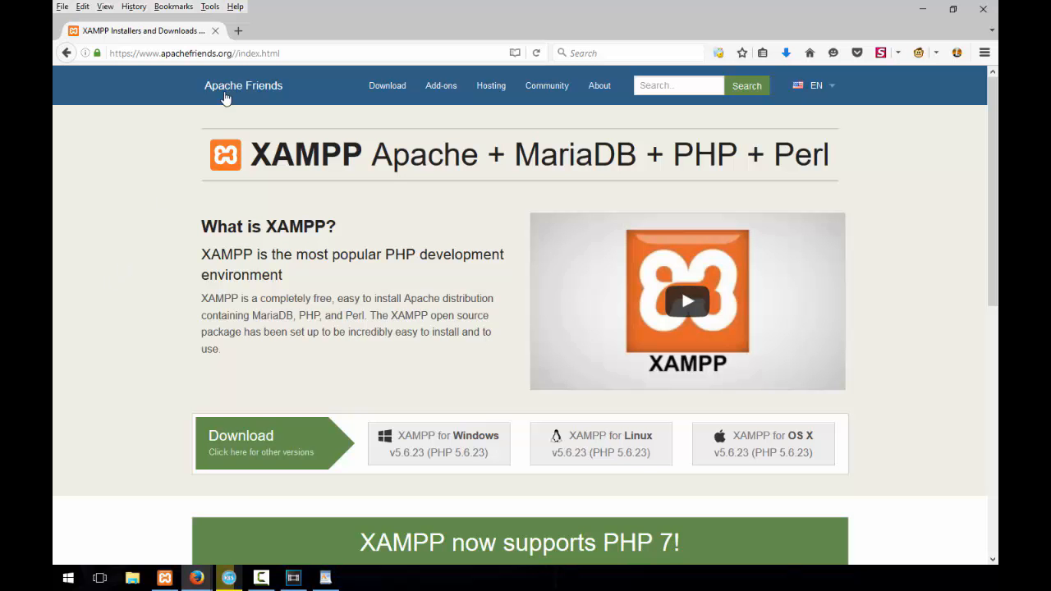
- Open oracle.com in a new browser tab and go to the MySQL page listed among its database downloads
{"action": "left_click", "coordinate": [238, 30]}
{"action": "type", "text": "oracle.com/"}
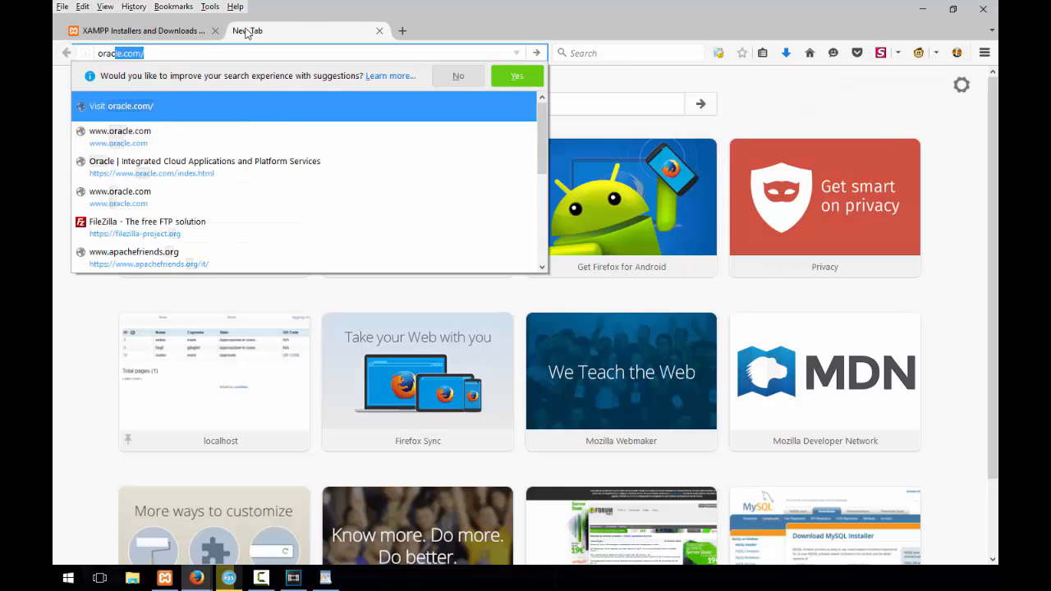
{"action": "key", "text": "Return"}
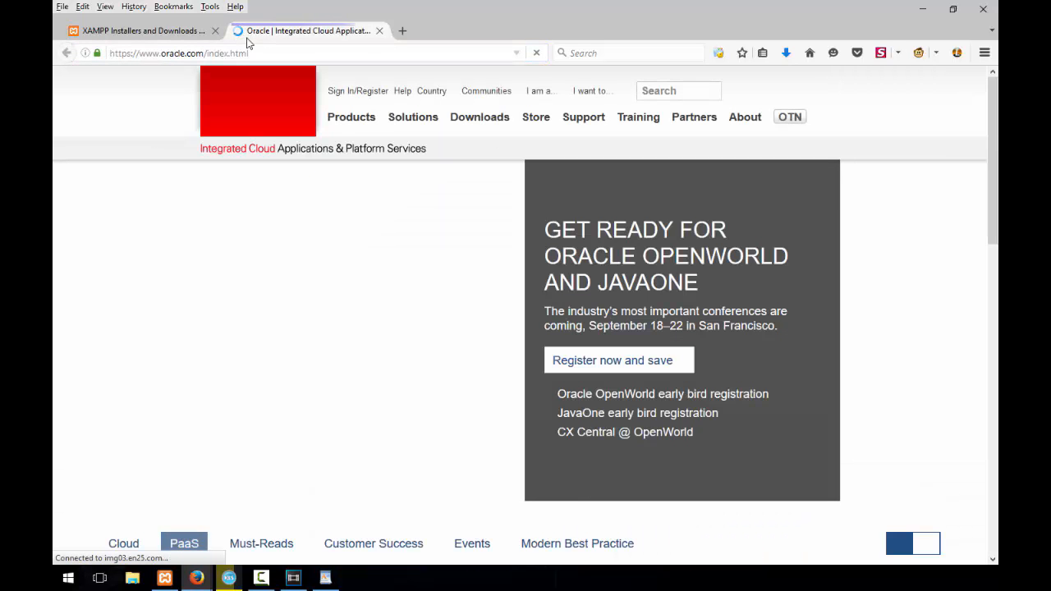
{"action": "mouse_move", "coordinate": [485, 120]}
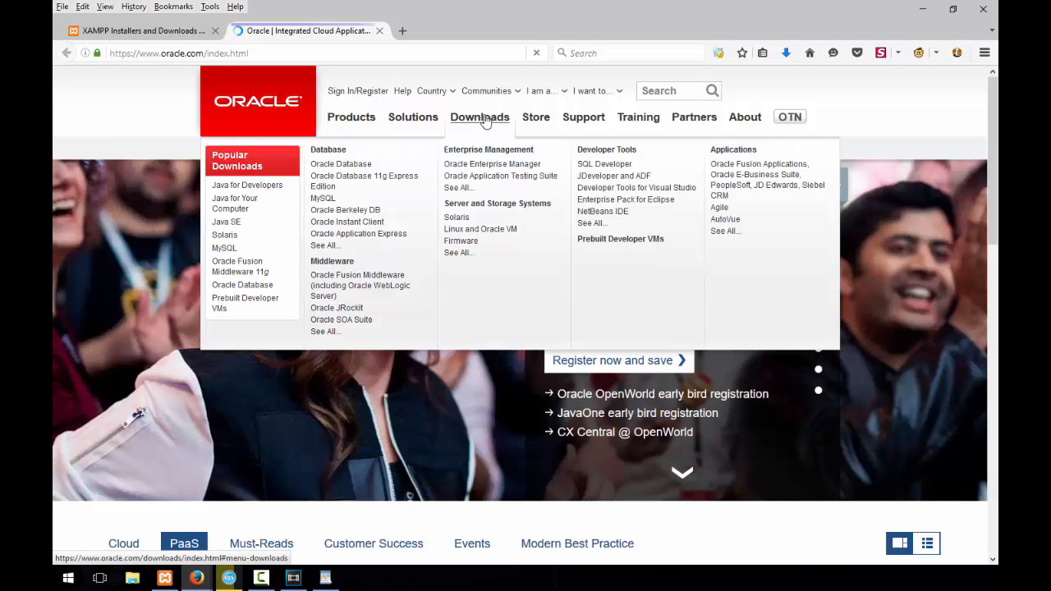
{"action": "left_click", "coordinate": [323, 200]}
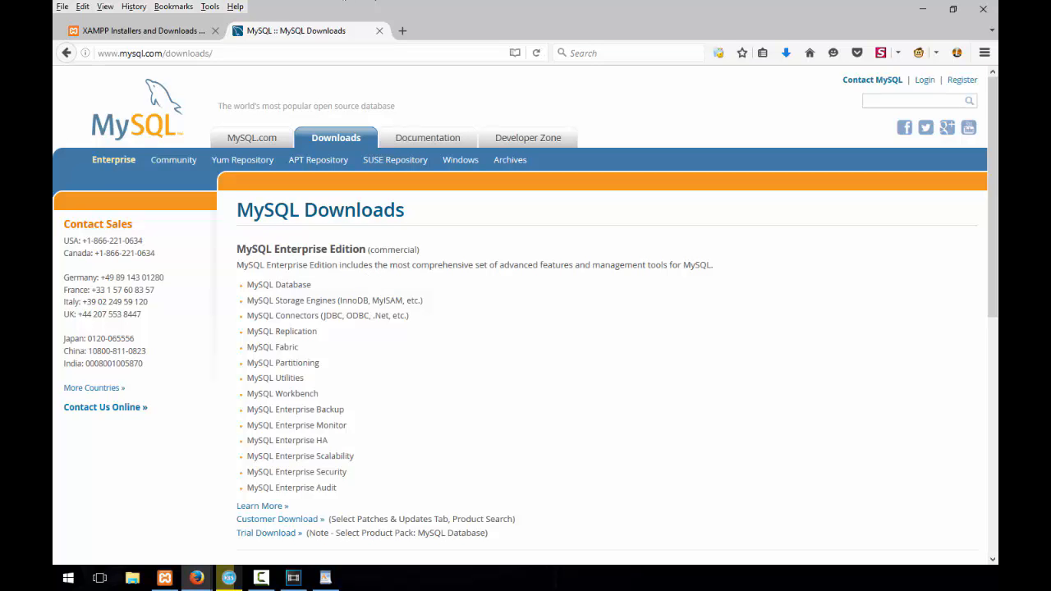
- Open a Command Prompt, change to the c:\host\mysql\bin directory and clear the screen
{"action": "left_click", "coordinate": [73, 577]}
{"action": "type", "text": "cmd"}
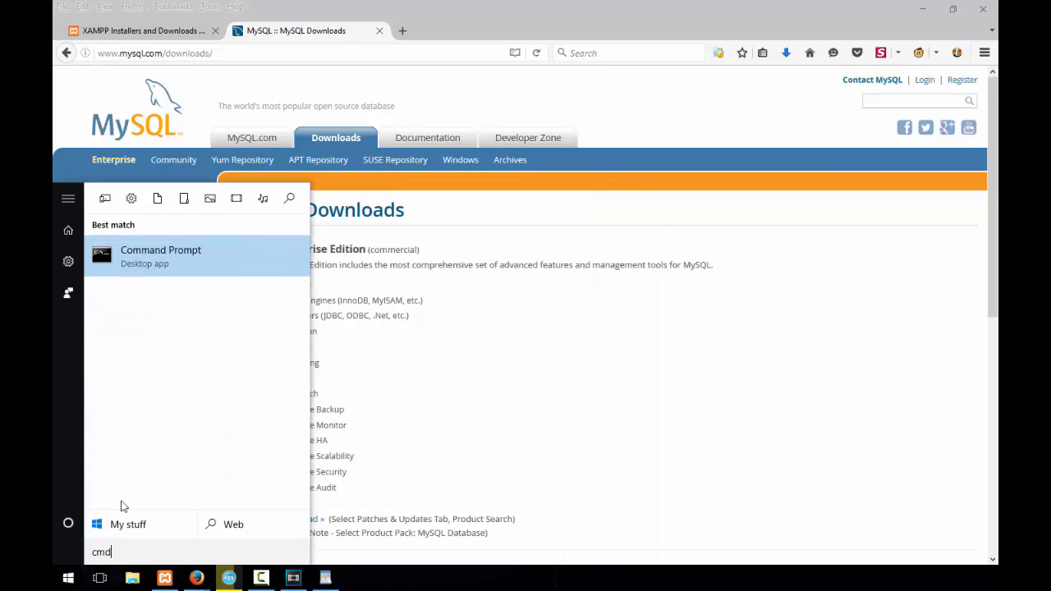
{"action": "key", "text": "Return"}
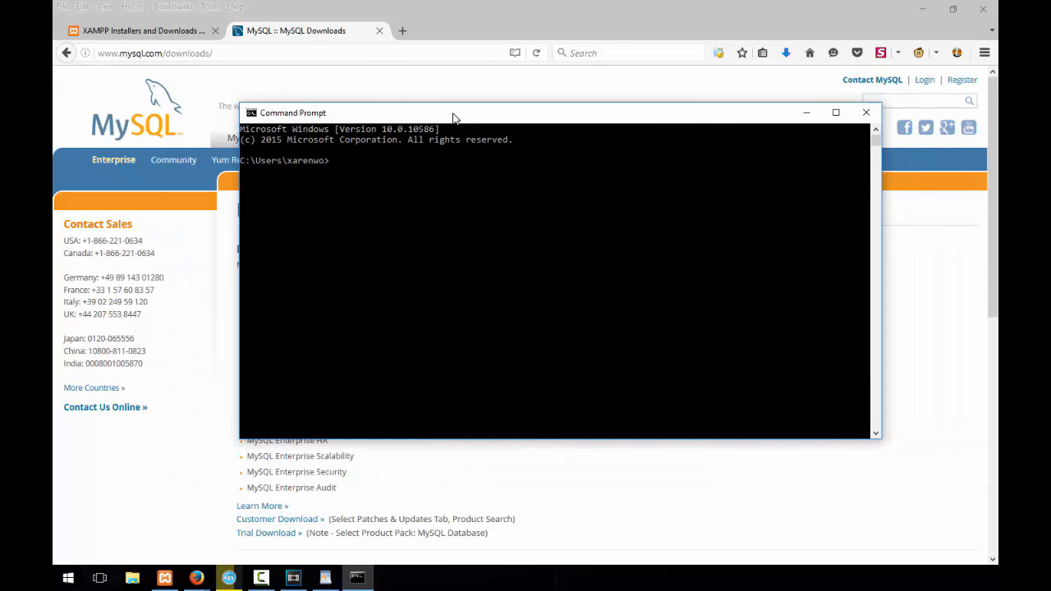
{"action": "left_click", "coordinate": [451, 237]}
{"action": "type", "text": "cd c:\\"}
{"action": "type", "text": "host\\mysql\\bin"}
{"action": "key", "text": "Return"}
{"action": "type", "text": "cls"}
{"action": "key", "text": "Return"}
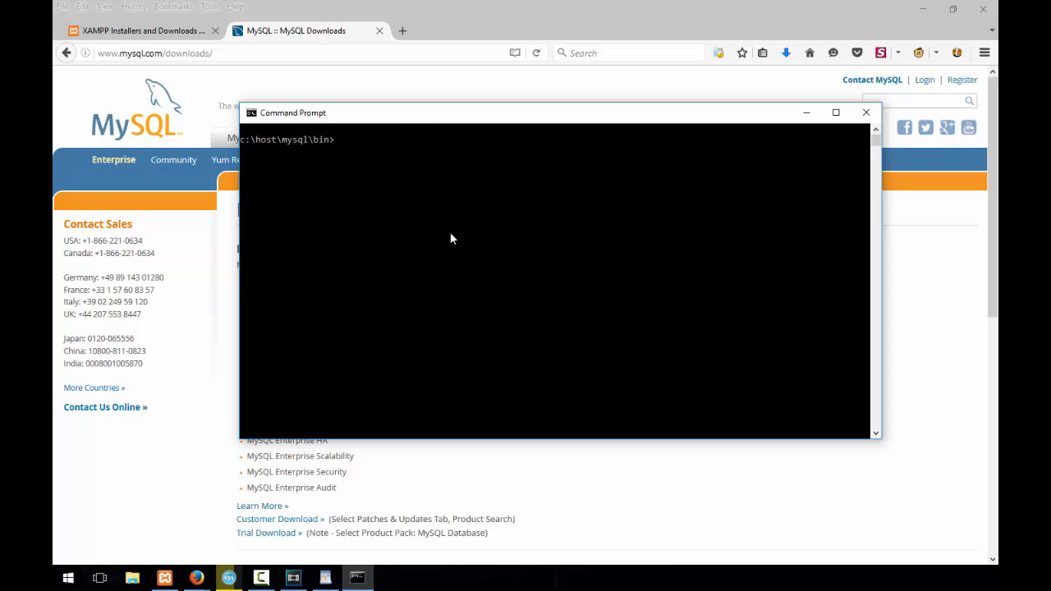
- Log in to the database server with "mysql -u root -p" and list its databases with "show databases;"
{"action": "type", "text": "mysql -u root -p"}
{"action": "key", "text": "Return"}
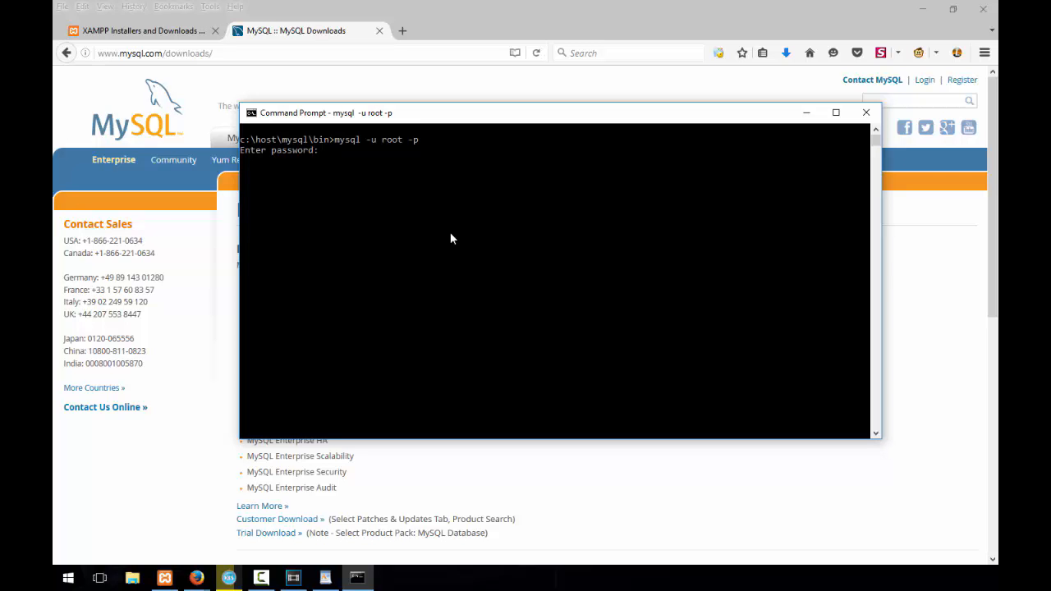
{"action": "key", "text": "Return"}
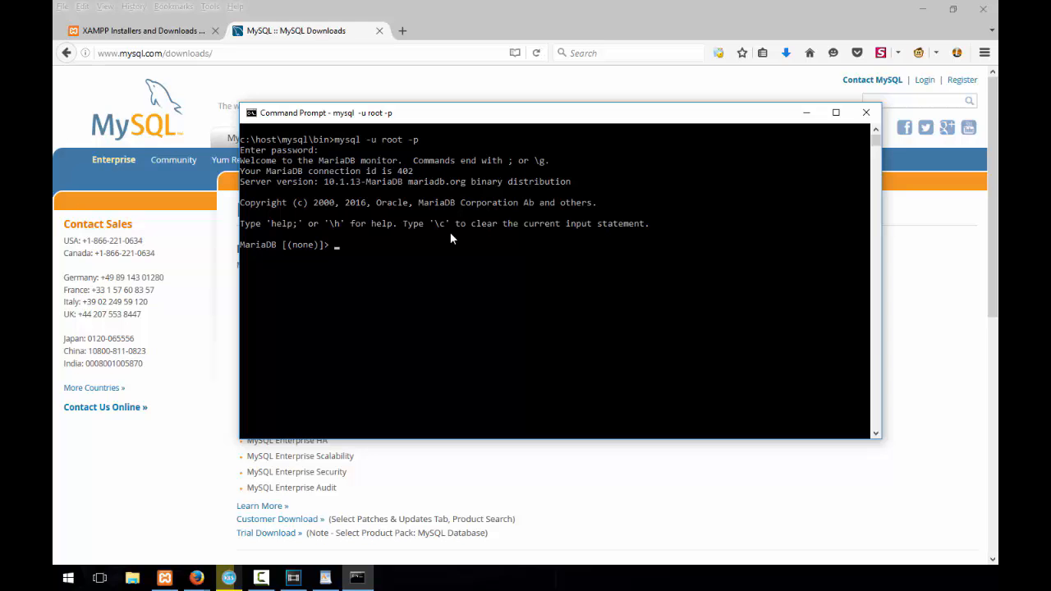
{"action": "type", "text": "show databases;"}
{"action": "key", "text": "Return"}
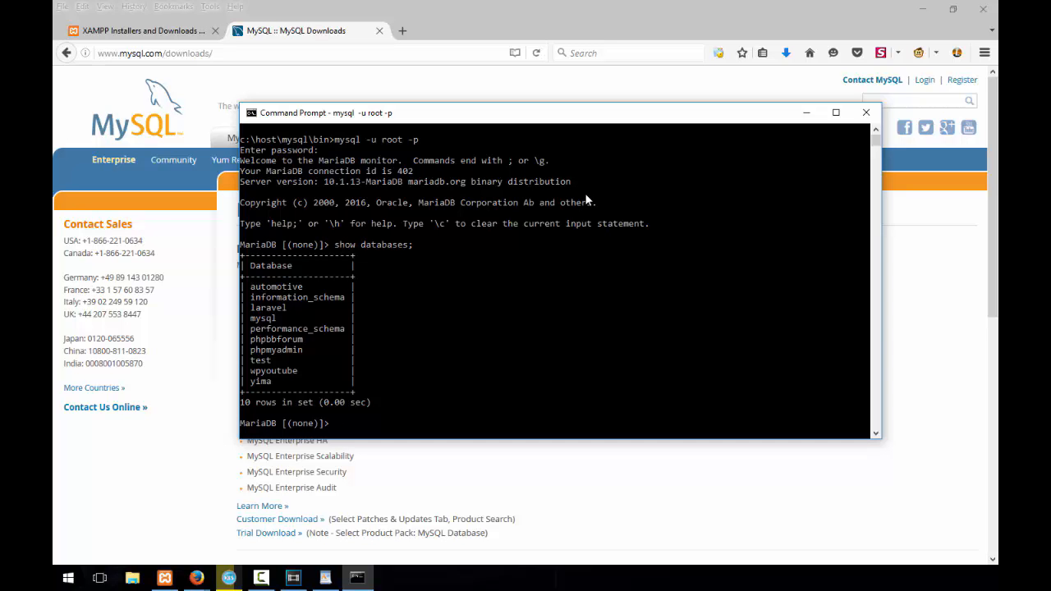
- Switch to Firefox and open localhost/phpmyadmin/ in a new tab
{"action": "left_click", "coordinate": [403, 31]}
{"action": "type", "text": "php"}
{"action": "key", "text": "Escape"}
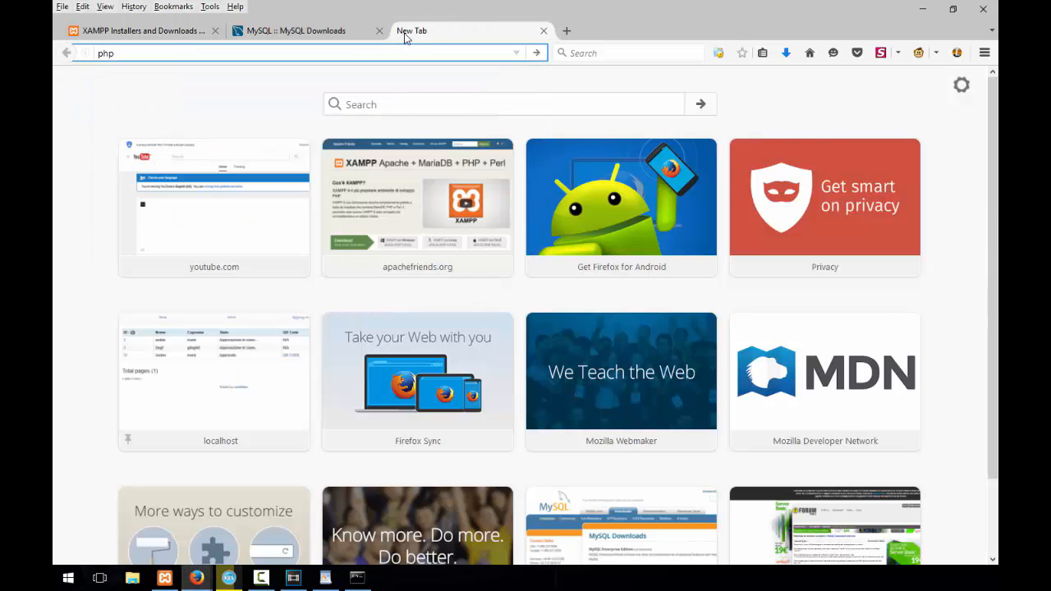
{"action": "key", "text": "Down"}
{"action": "key", "text": "Down"}
{"action": "key", "text": "Return"}
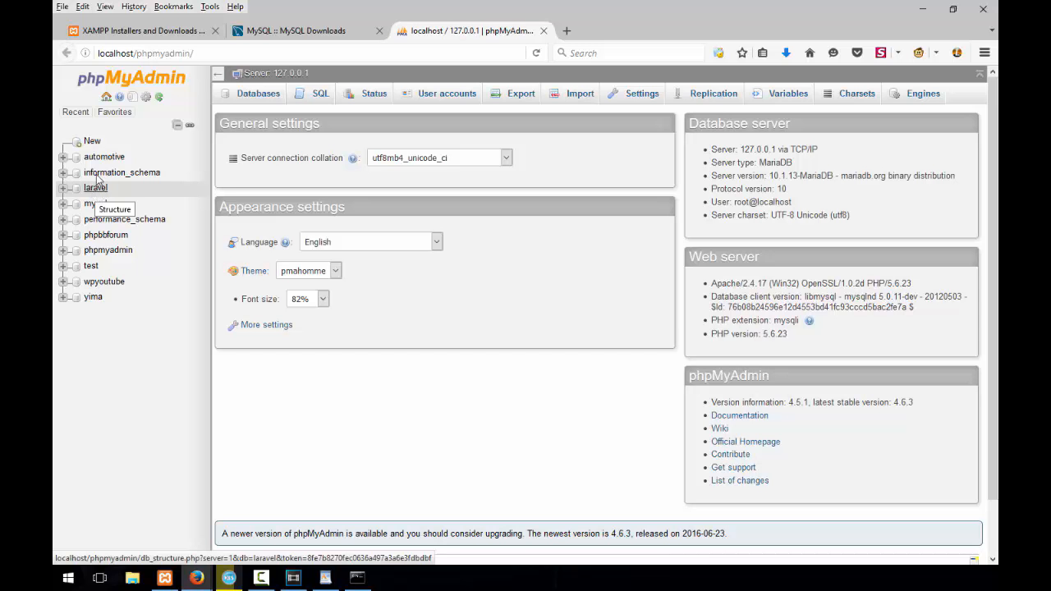
- Request the XAMPP for Windows v5.6.23 installer from the Apache Friends page and decline saving the file
{"action": "left_click", "coordinate": [128, 32]}
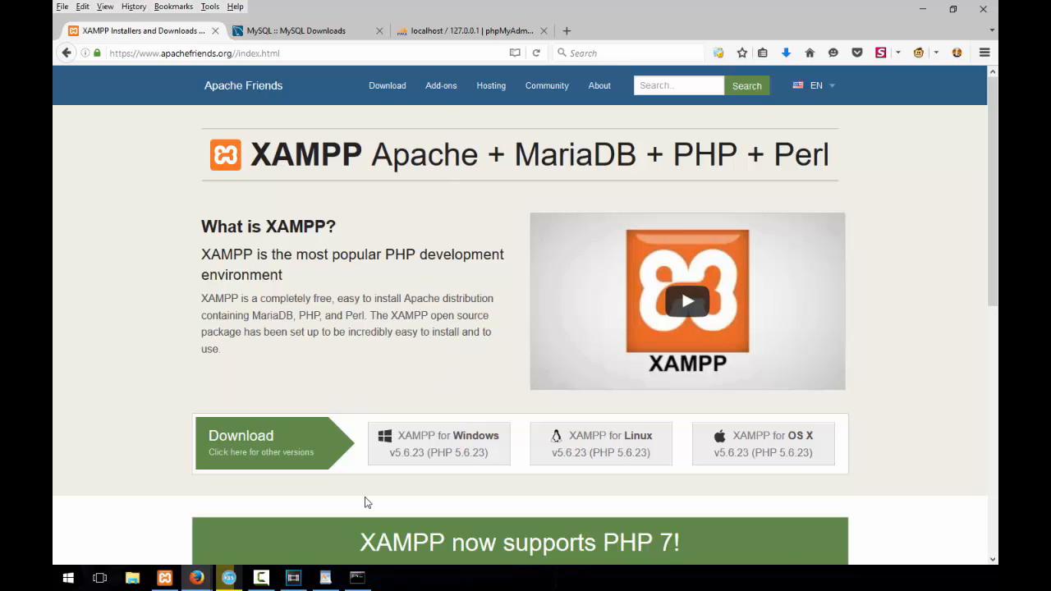
{"action": "left_click", "coordinate": [418, 446]}
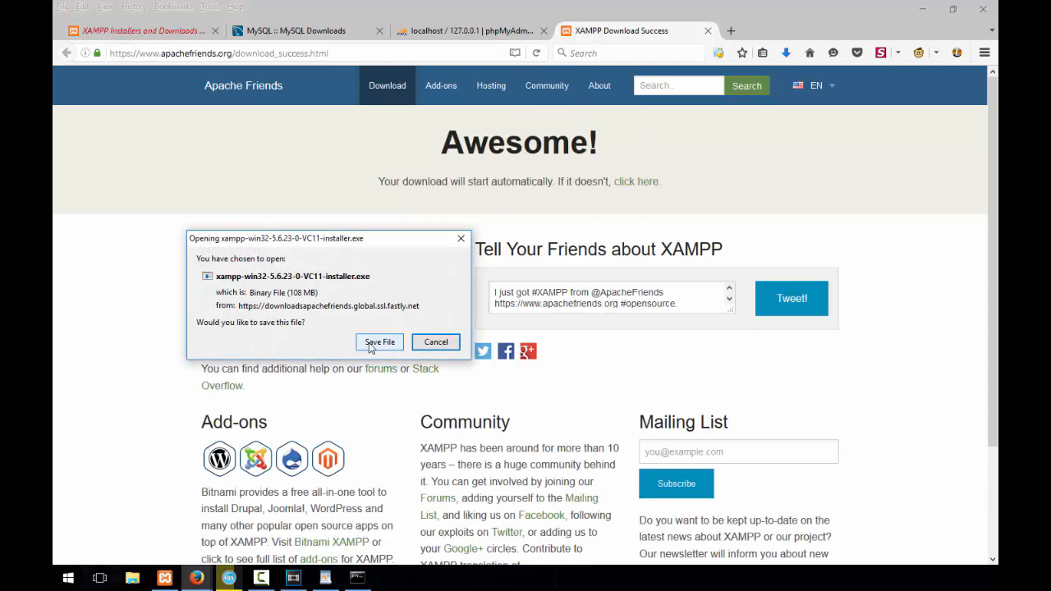
{"action": "left_click", "coordinate": [436, 344]}
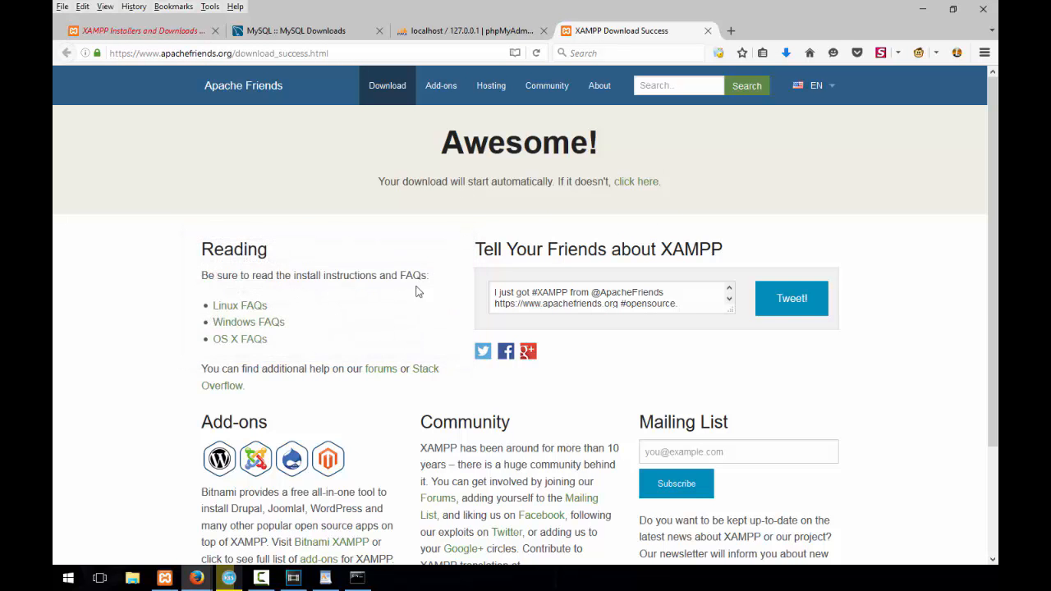
- In File Explorer, create a new folder named xampp on Local Disk (C:)
{"action": "left_click", "coordinate": [133, 578]}
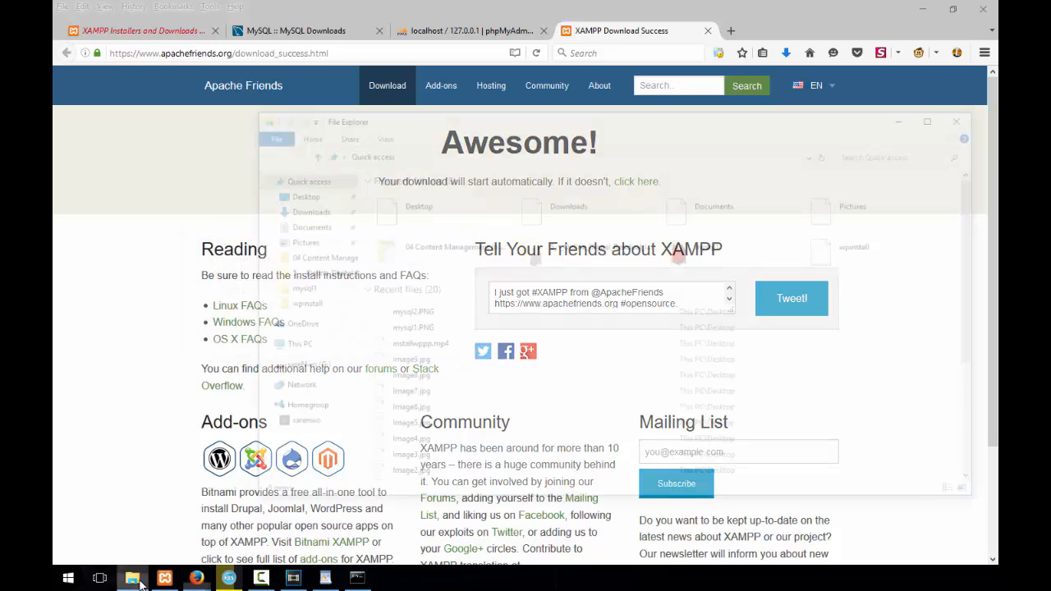
{"action": "left_click", "coordinate": [291, 346]}
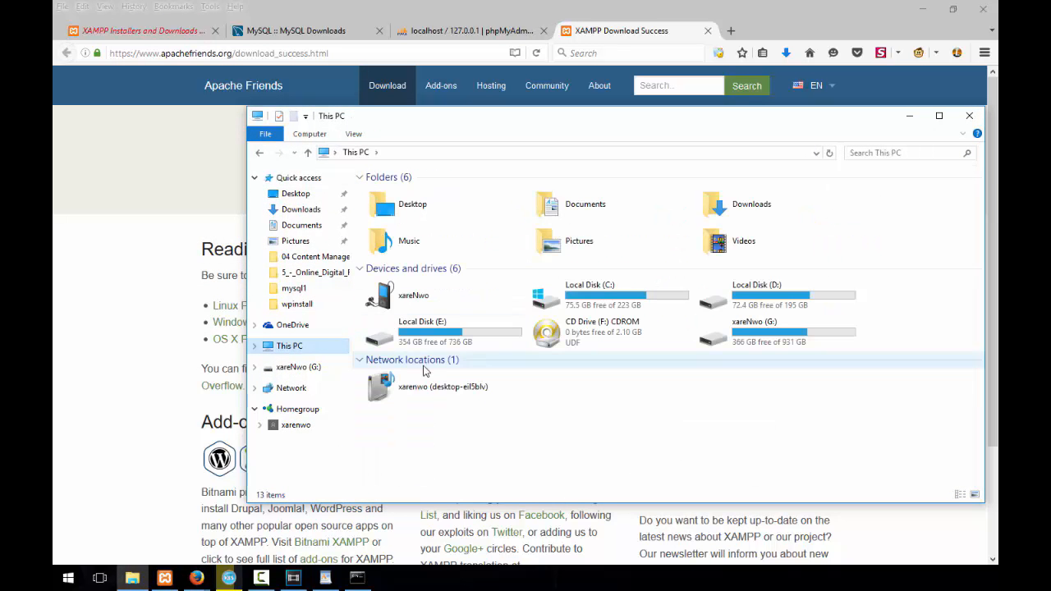
{"action": "double_click", "coordinate": [606, 296]}
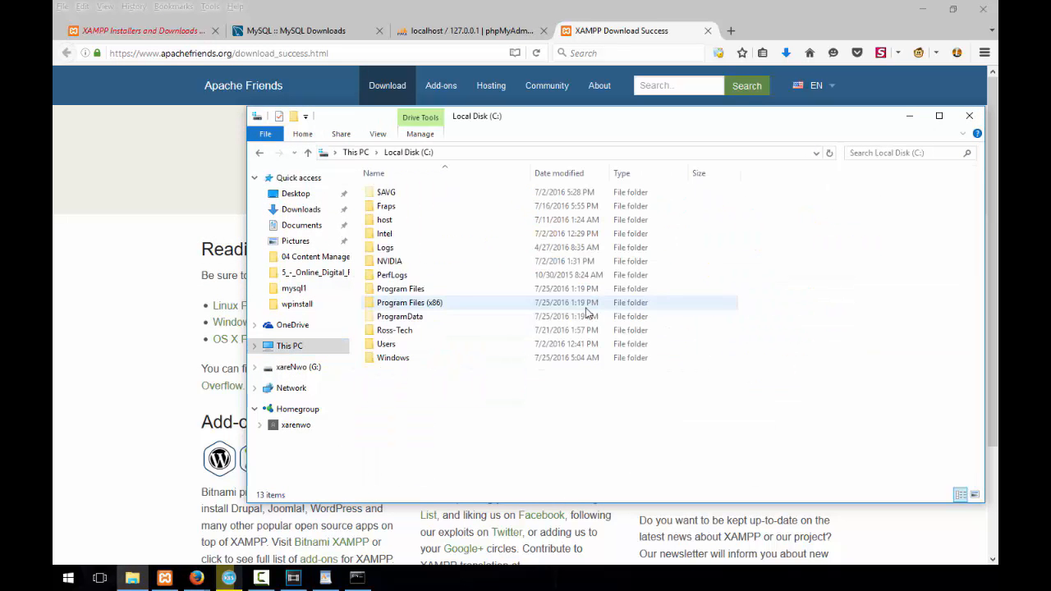
{"action": "right_click", "coordinate": [459, 371]}
{"action": "mouse_move", "coordinate": [499, 532]}
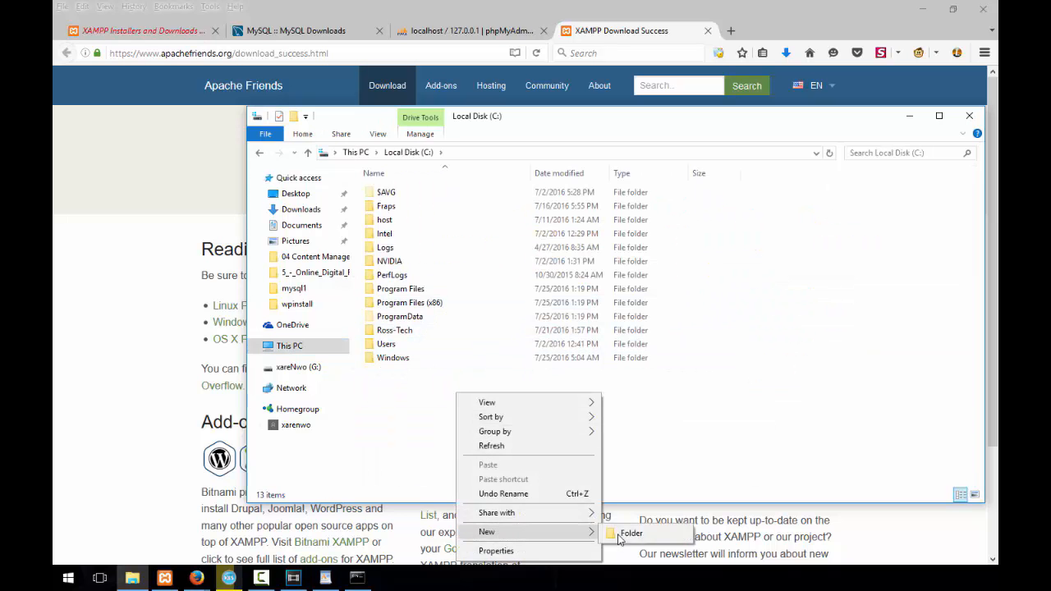
{"action": "left_click", "coordinate": [622, 534]}
{"action": "type", "text": "xampp"}
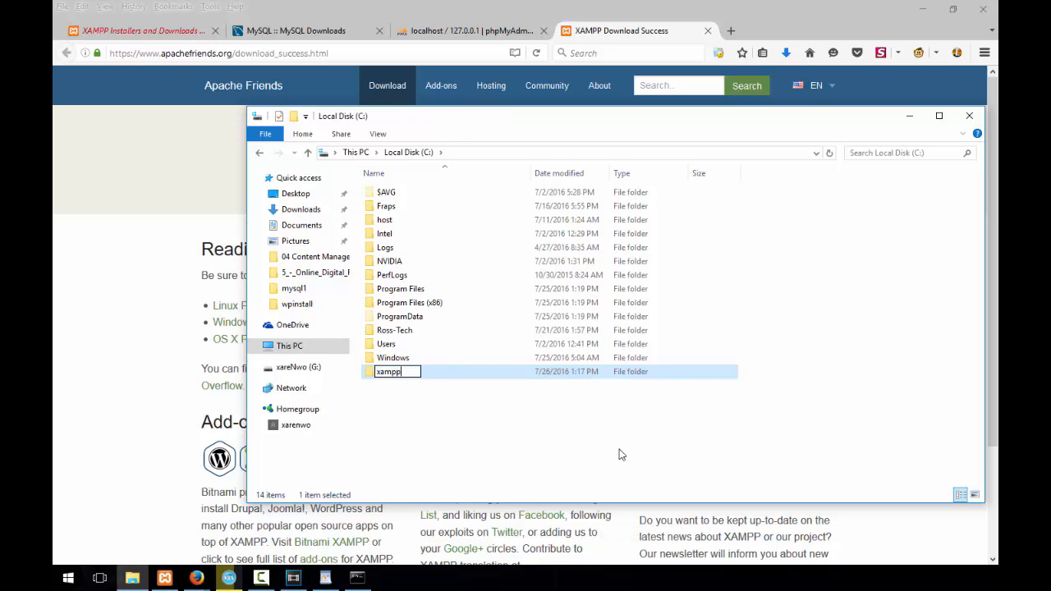
{"action": "key", "text": "Return"}
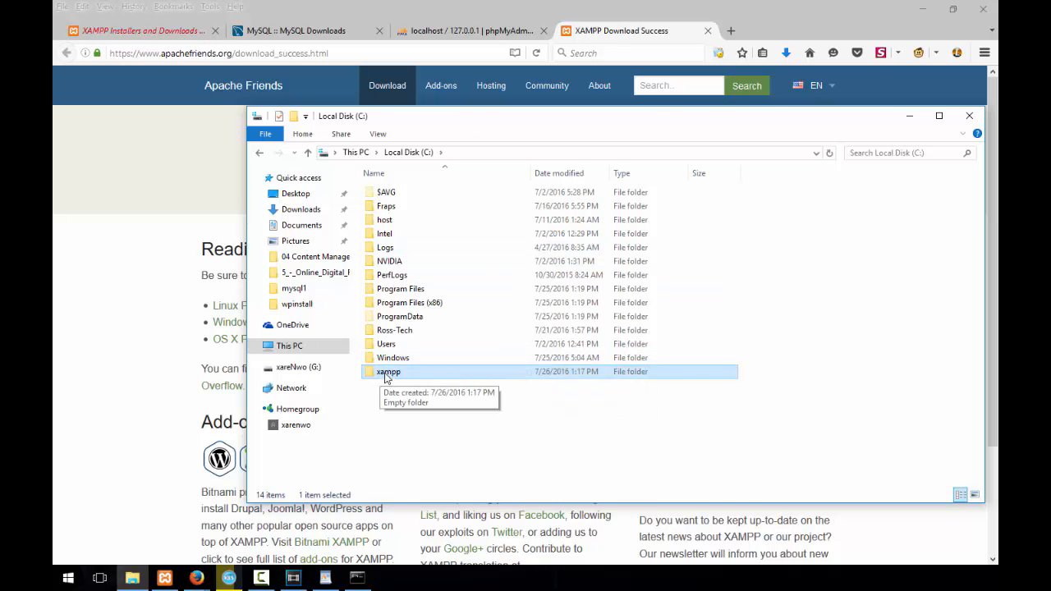
- Examine the contents of the C:\host folder, including its apache and phpMyAdmin subfolders
{"action": "double_click", "coordinate": [398, 222]}
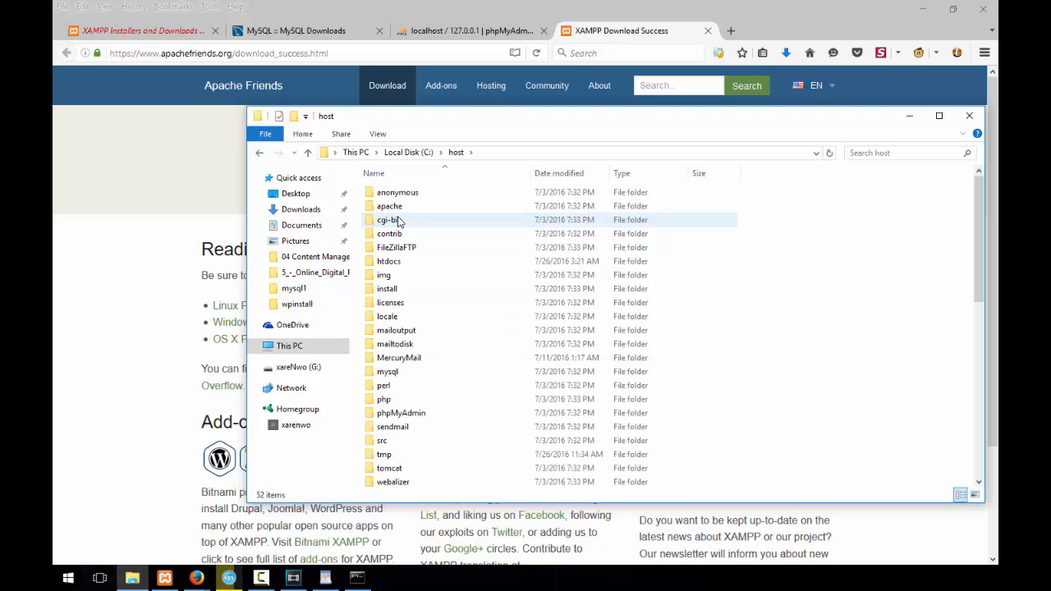
{"action": "scroll", "coordinate": [407, 302], "scroll_direction": "down", "scroll_amount": 4}
{"action": "scroll", "coordinate": [443, 410], "scroll_direction": "down", "scroll_amount": 5}
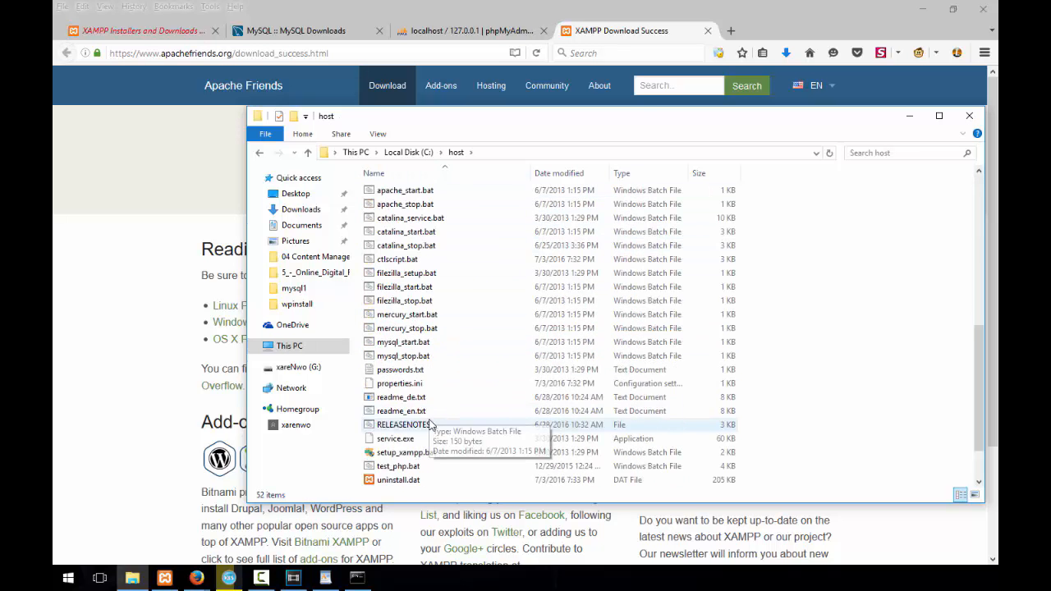
{"action": "scroll", "coordinate": [445, 373], "scroll_direction": "up", "scroll_amount": 10}
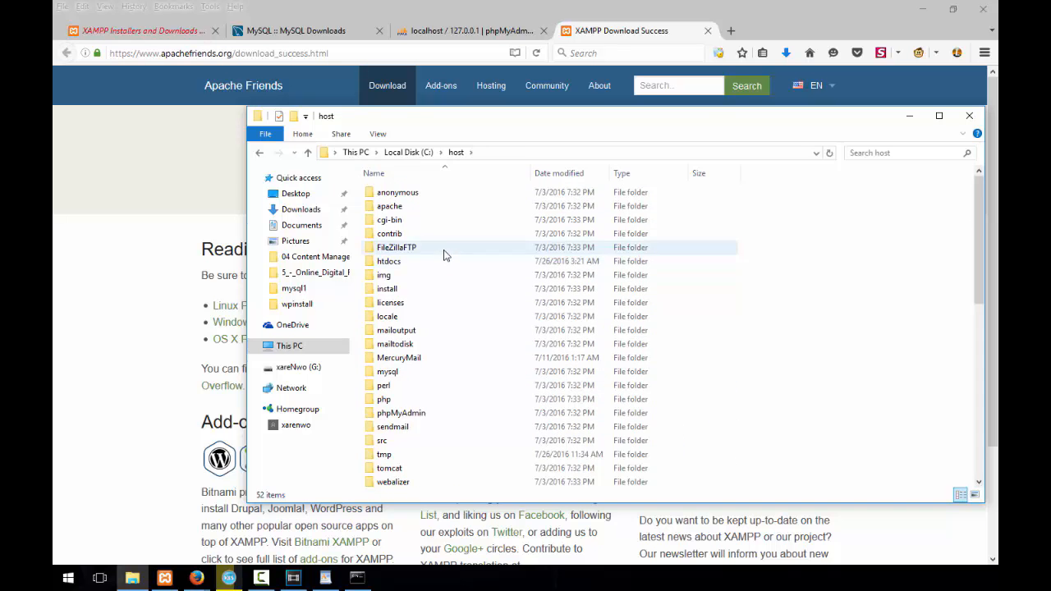
{"action": "double_click", "coordinate": [403, 208]}
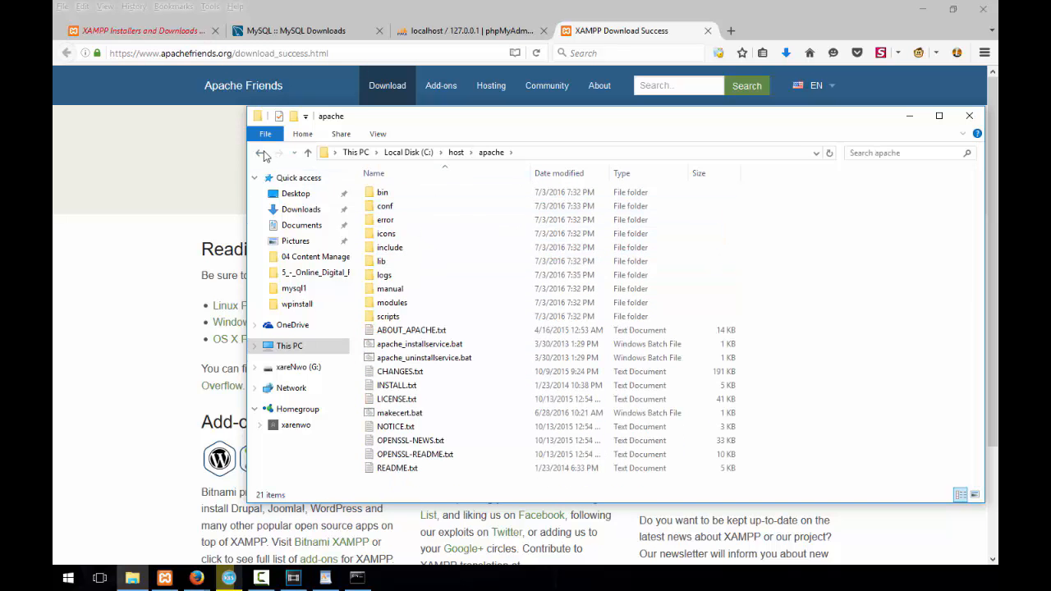
{"action": "double_click", "coordinate": [391, 210]}
{"action": "left_click", "coordinate": [260, 153]}
{"action": "left_click", "coordinate": [259, 153]}
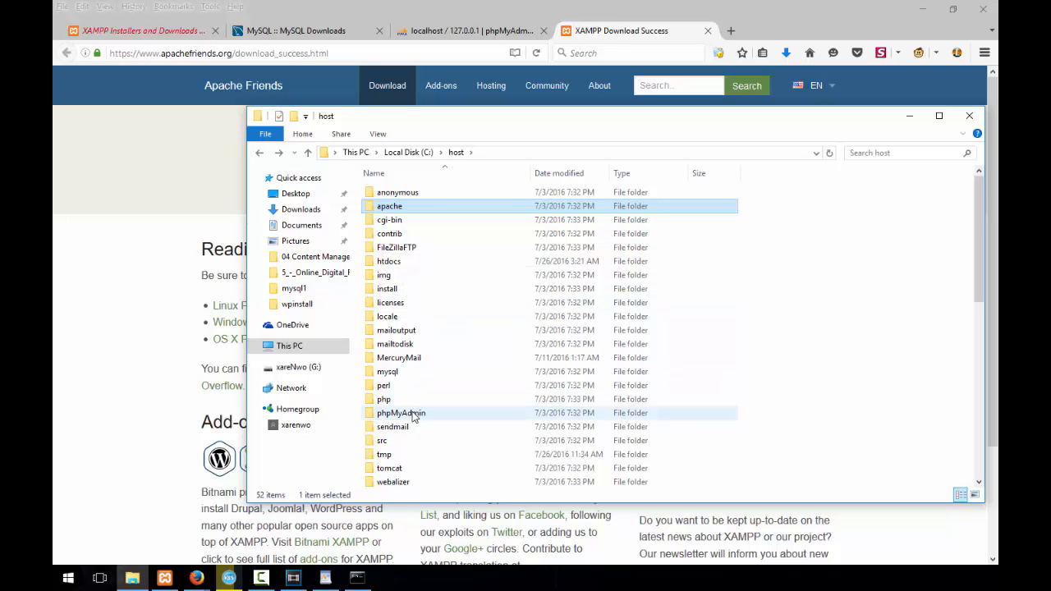
{"action": "left_click", "coordinate": [413, 414]}
{"action": "double_click", "coordinate": [413, 415]}
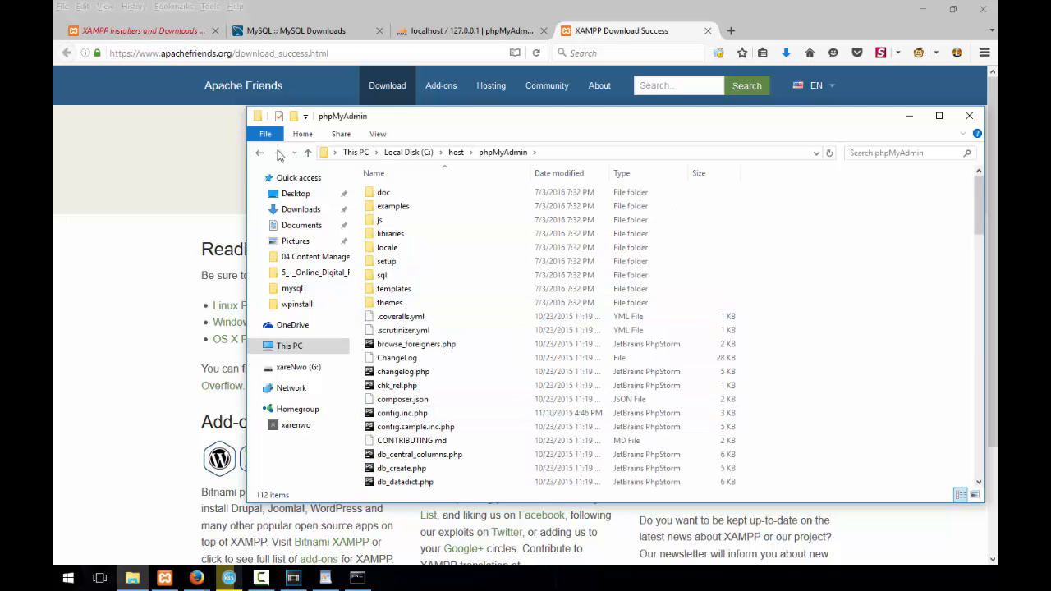
{"action": "left_click", "coordinate": [261, 156]}
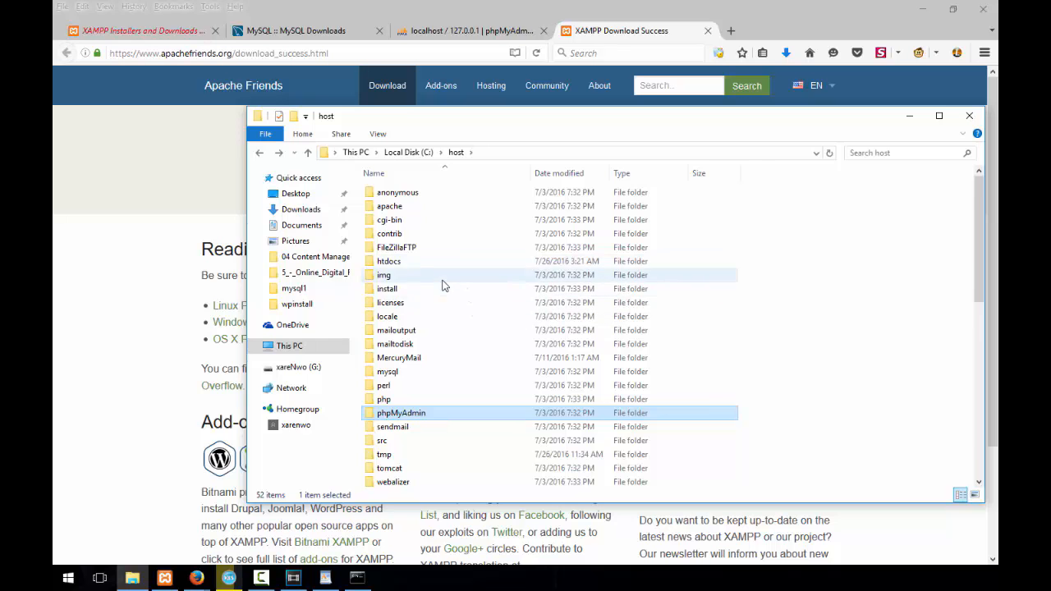
- Check the status of the Apache and MySQL modules in the XAMPP Control Panel, then minimize it
{"action": "left_click", "coordinate": [197, 273]}
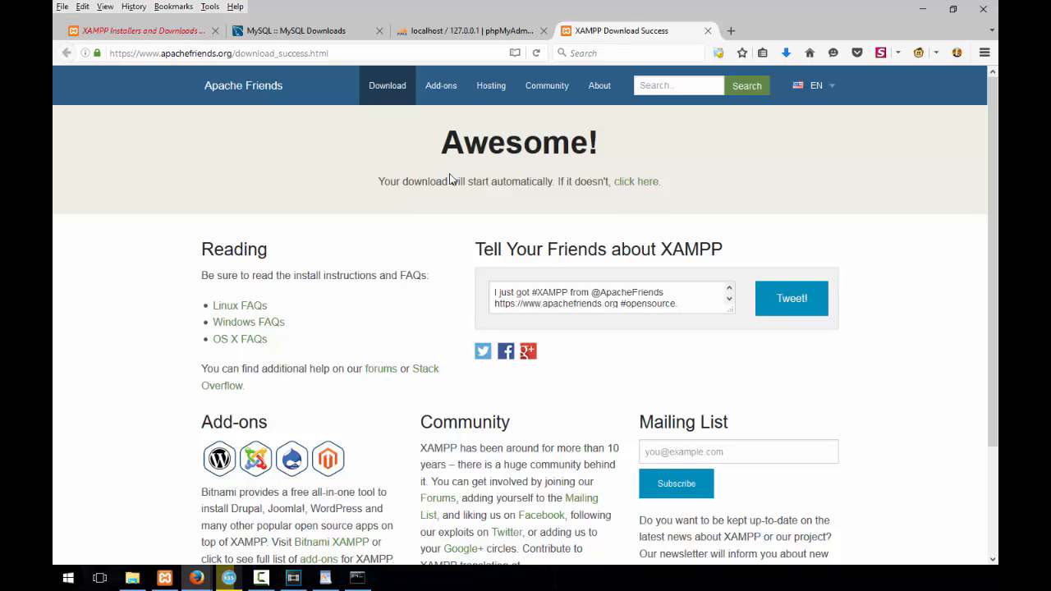
{"action": "left_click", "coordinate": [165, 579]}
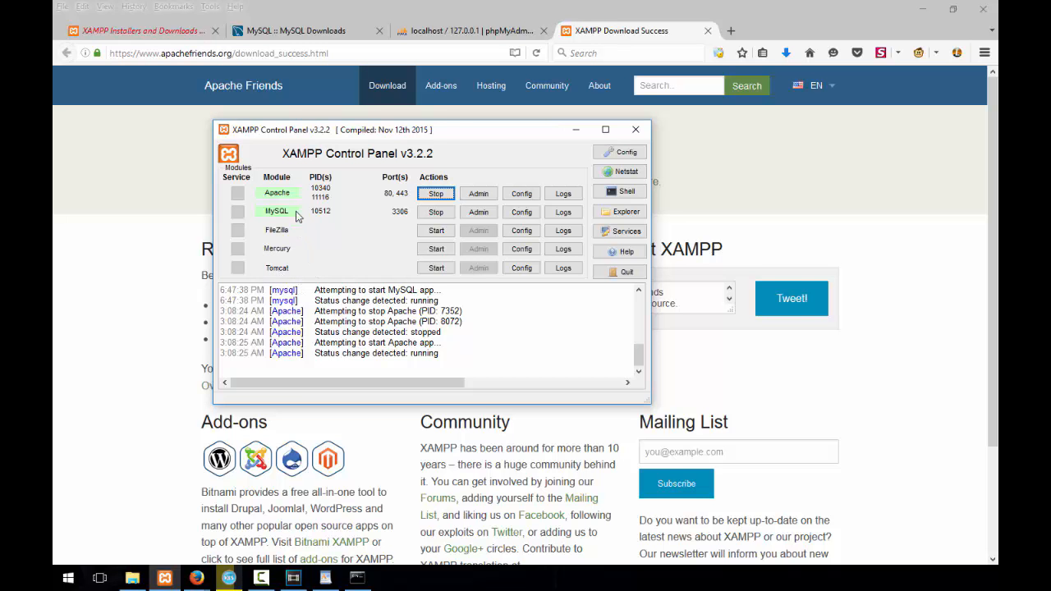
{"action": "left_click", "coordinate": [576, 130]}
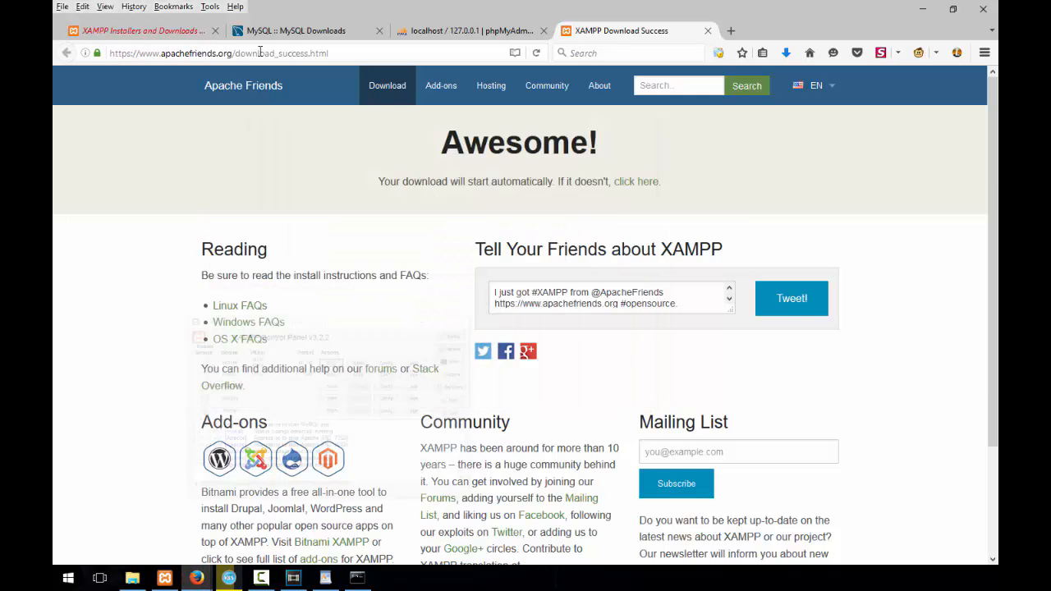
- Create a database named newdatabaseyt in phpMyAdmin, keeping the default collation
{"action": "left_click", "coordinate": [465, 31]}
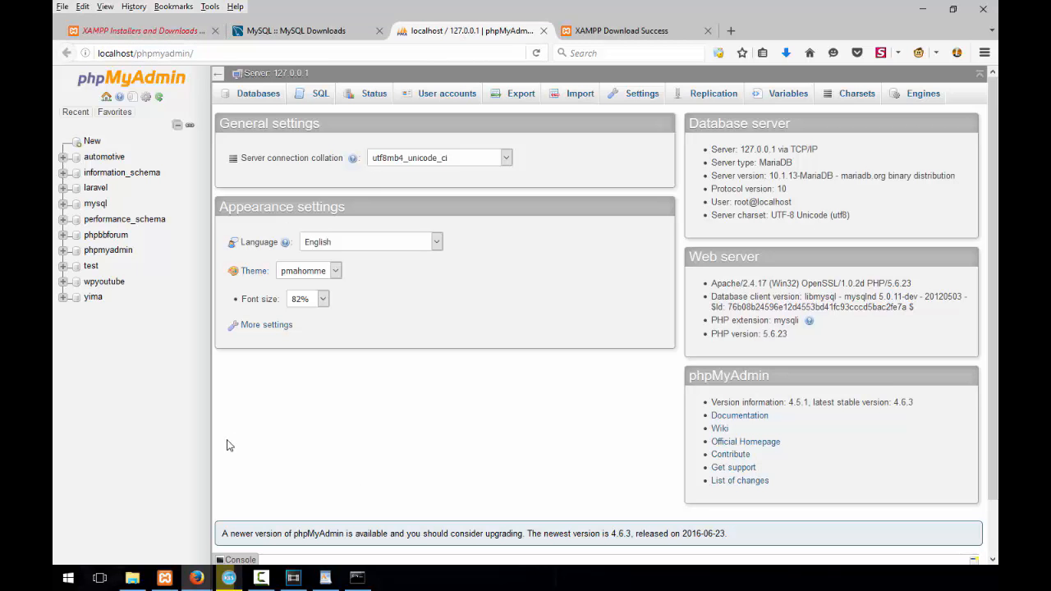
{"action": "left_click", "coordinate": [253, 94]}
{"action": "left_click", "coordinate": [271, 192]}
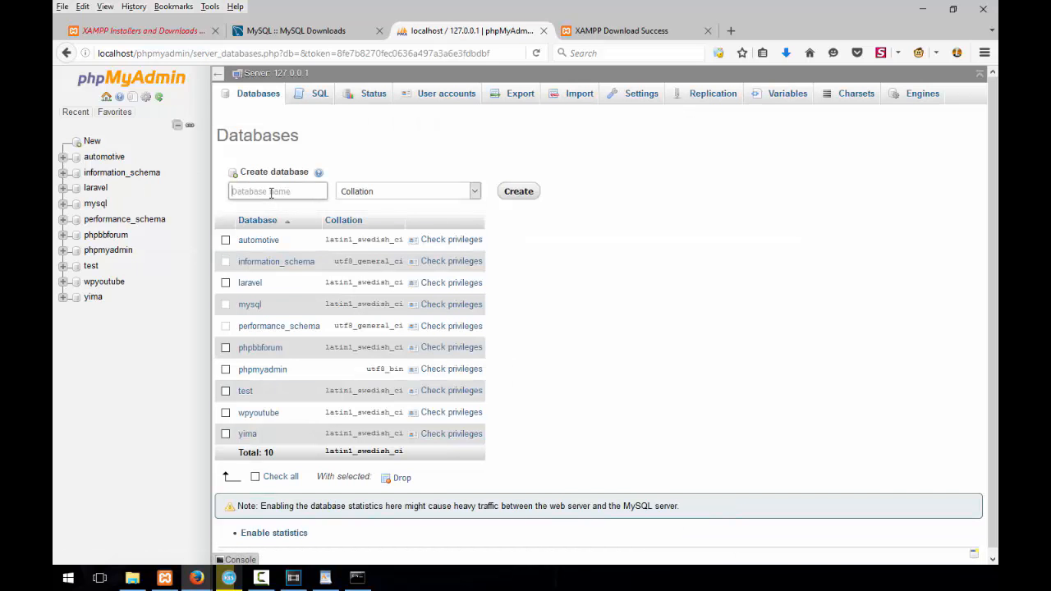
{"action": "type", "text": "newdatabaseyt"}
{"action": "key", "text": "Return"}
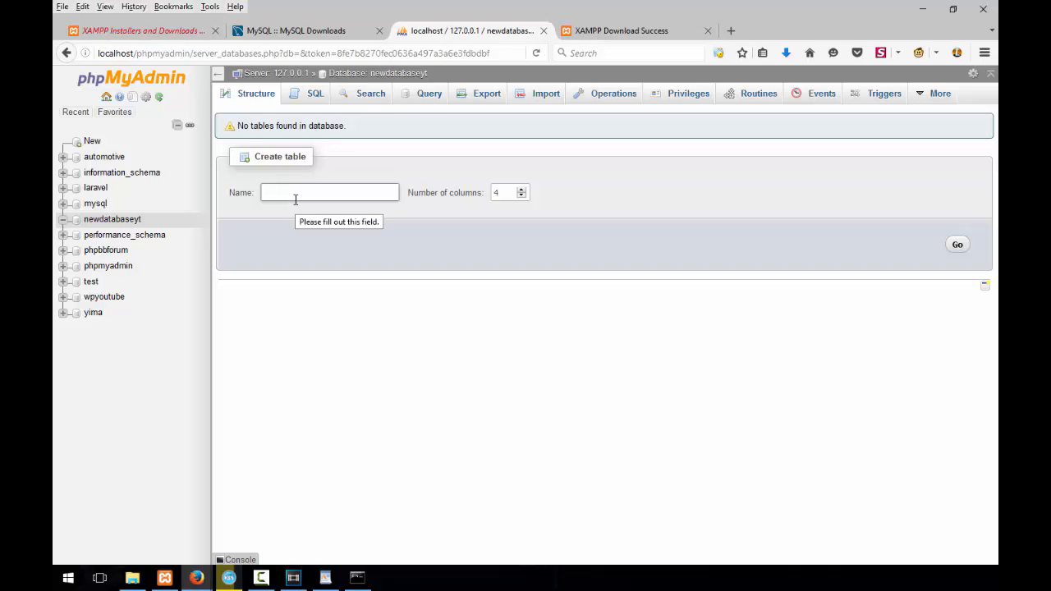
- Switch to the Command Prompt running mysql and move its window aside to compare its database list with phpMyAdmin's
{"action": "left_click", "coordinate": [368, 587]}
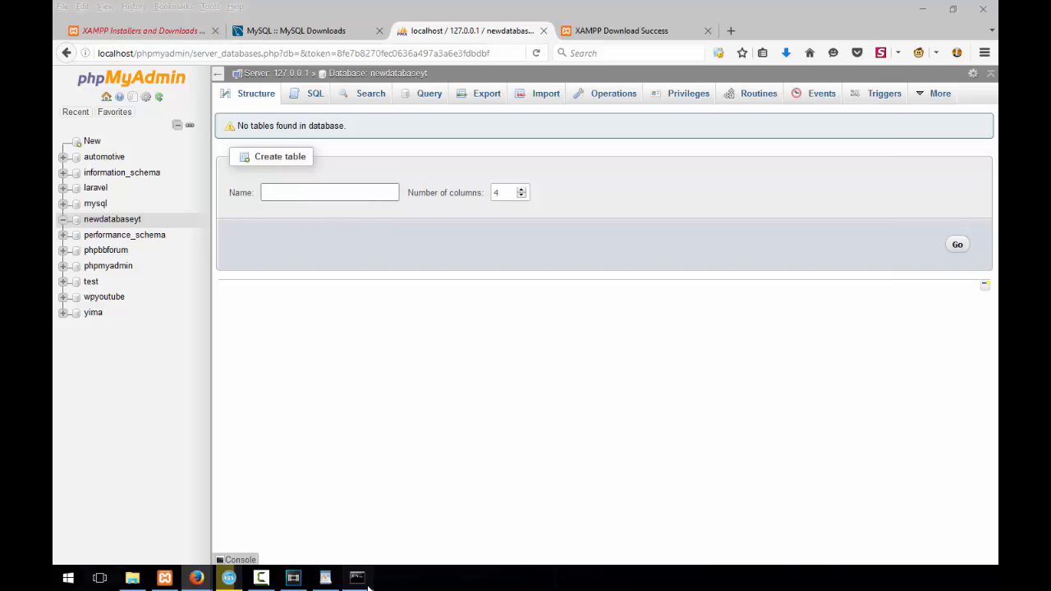
{"action": "left_click", "coordinate": [441, 328]}
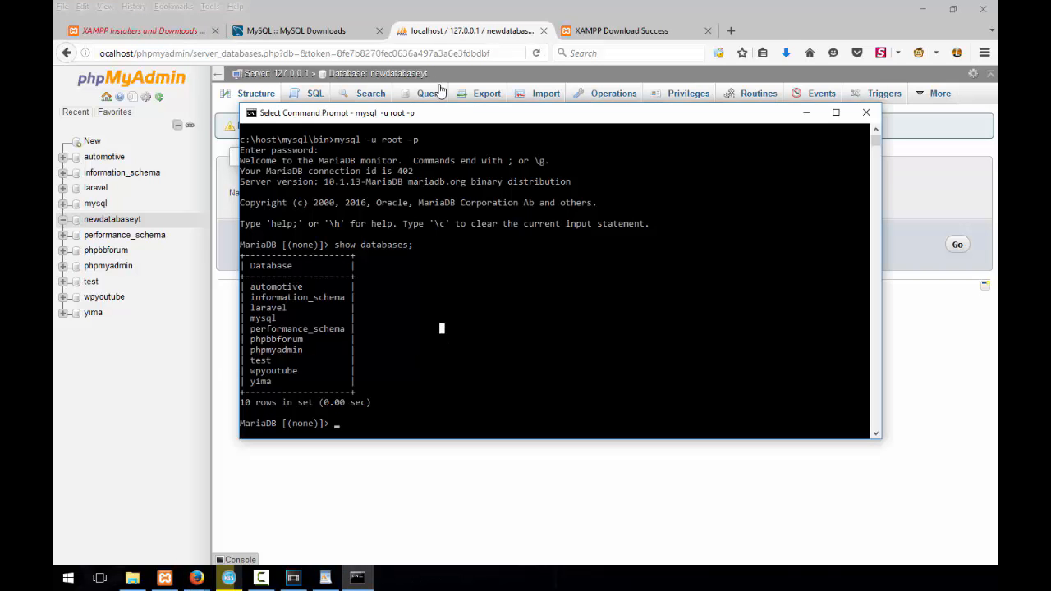
{"action": "left_click_drag", "start_coordinate": [444, 114], "coordinate": [679, 137]}
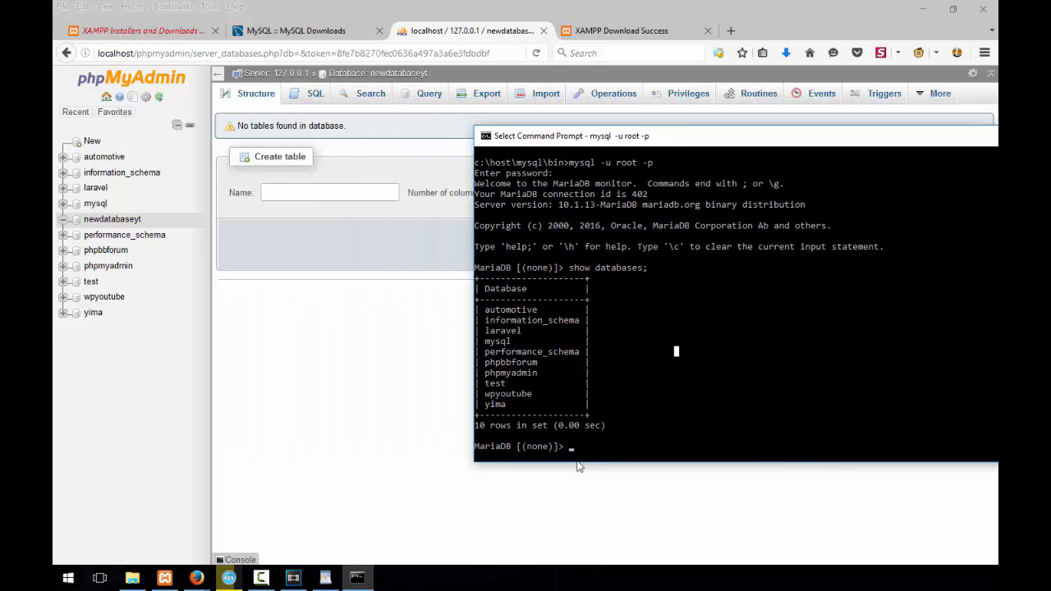
{"action": "left_click", "coordinate": [602, 426]}
- In phpMyAdmin, run the SQL query "show databases;" on newdatabaseyt and compare the resulting list with the one in Command Prompt
{"action": "left_click", "coordinate": [309, 95]}
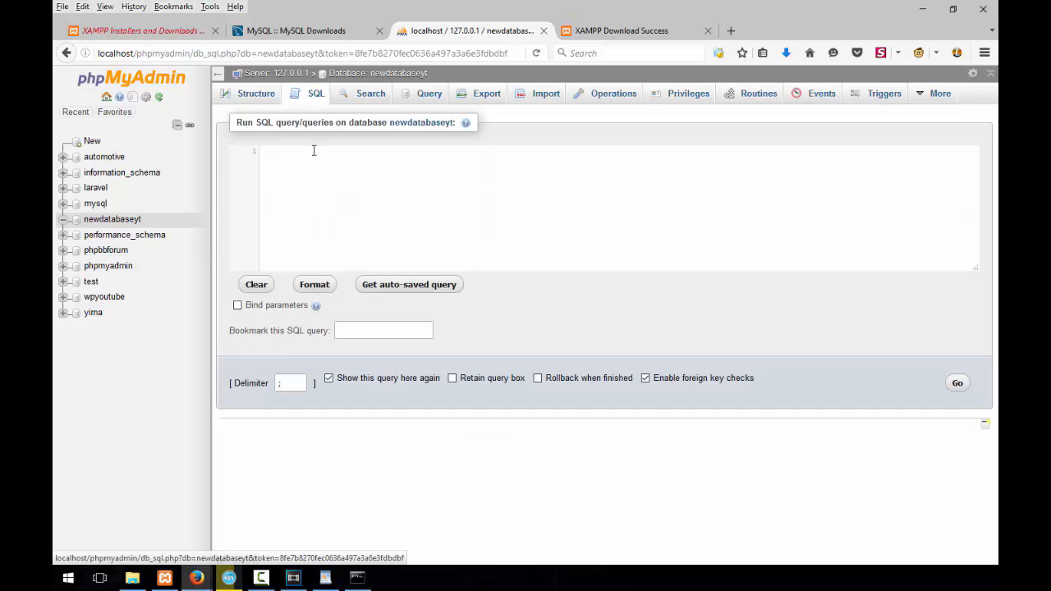
{"action": "type", "text": "show "}
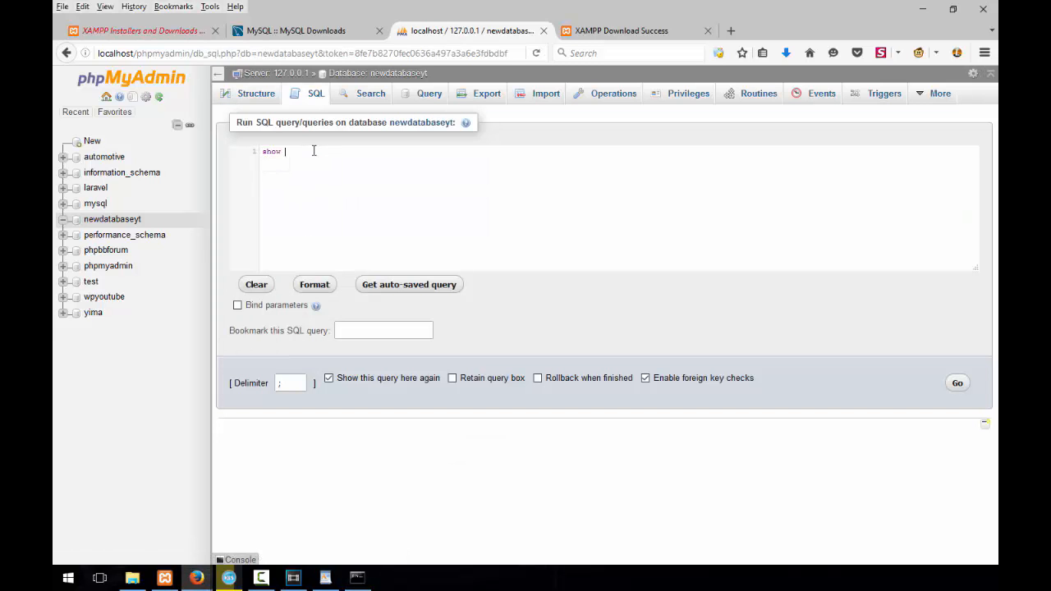
{"action": "type", "text": "databases;"}
{"action": "key", "text": "ctrl+Return"}
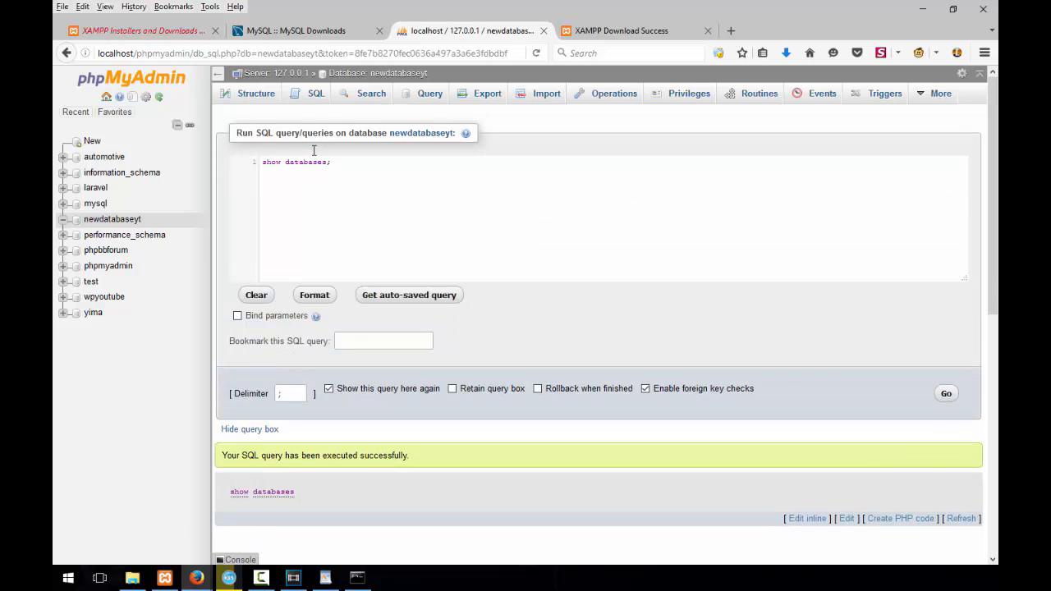
{"action": "scroll", "coordinate": [259, 201], "scroll_direction": "down", "scroll_amount": 4}
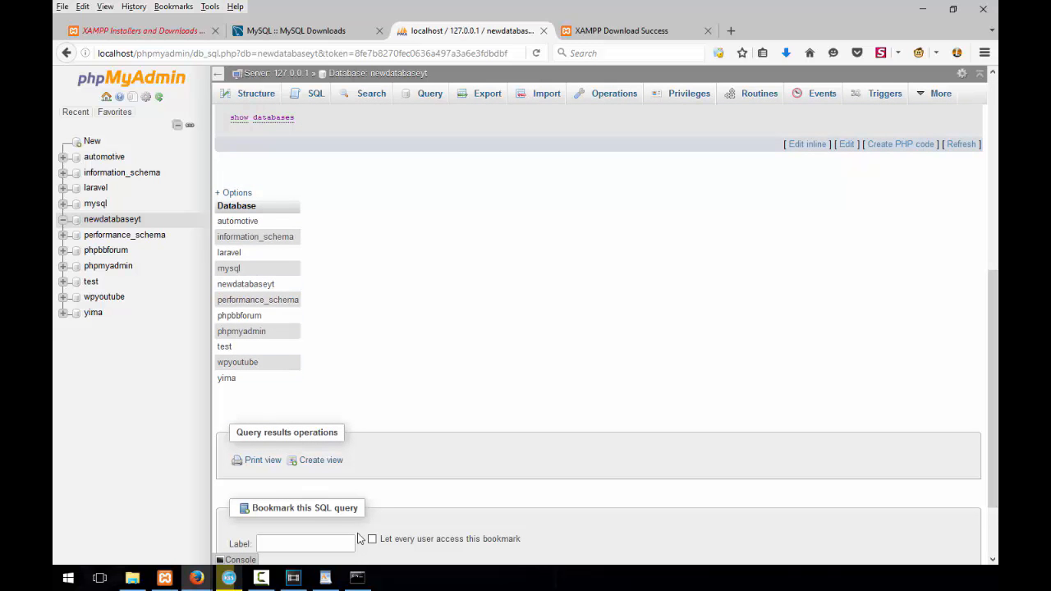
{"action": "left_click", "coordinate": [357, 577]}
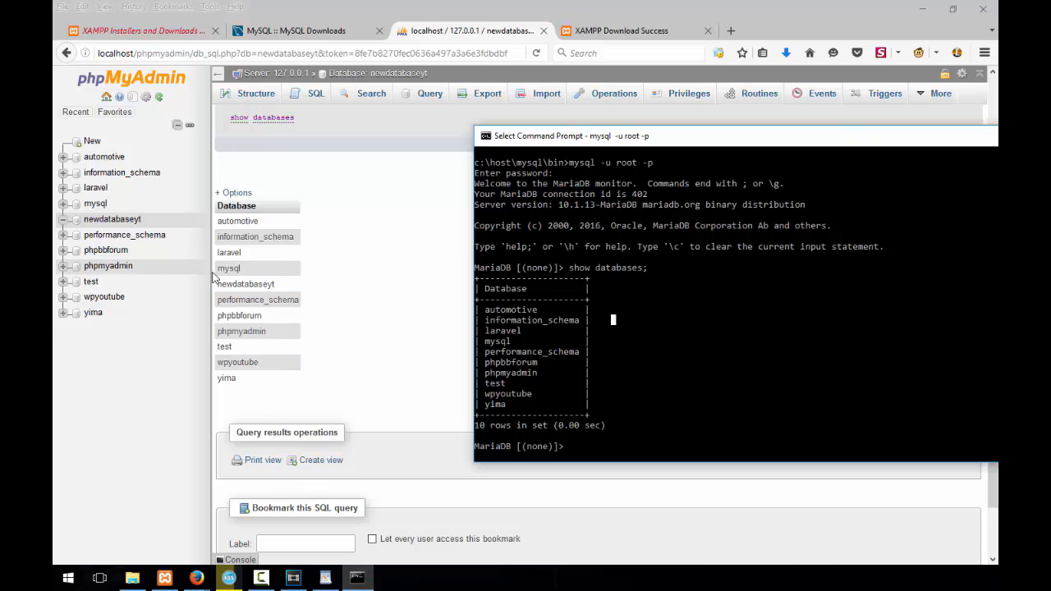
{"action": "left_click", "coordinate": [271, 378]}
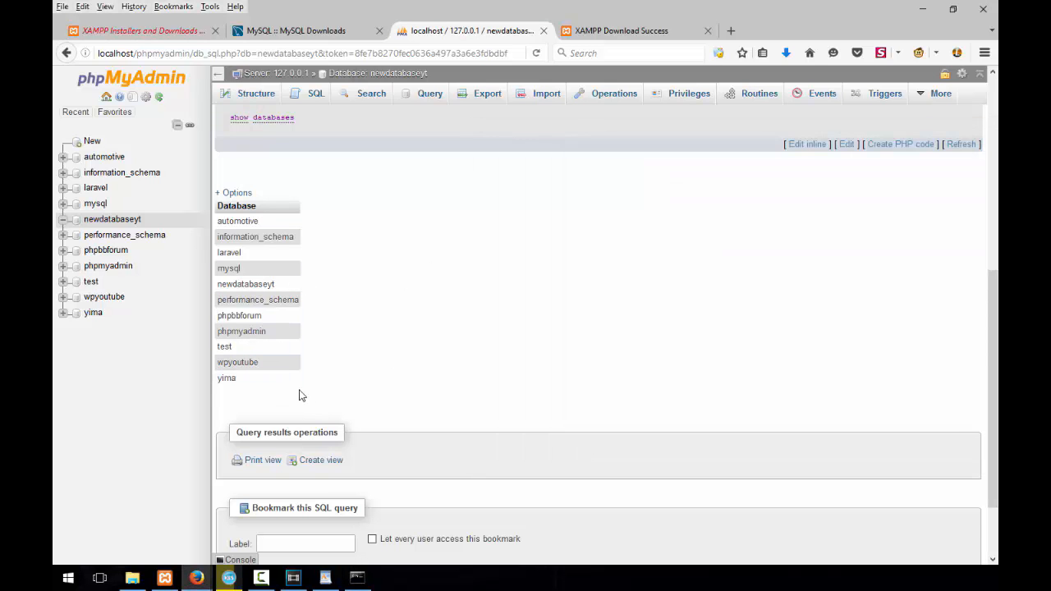